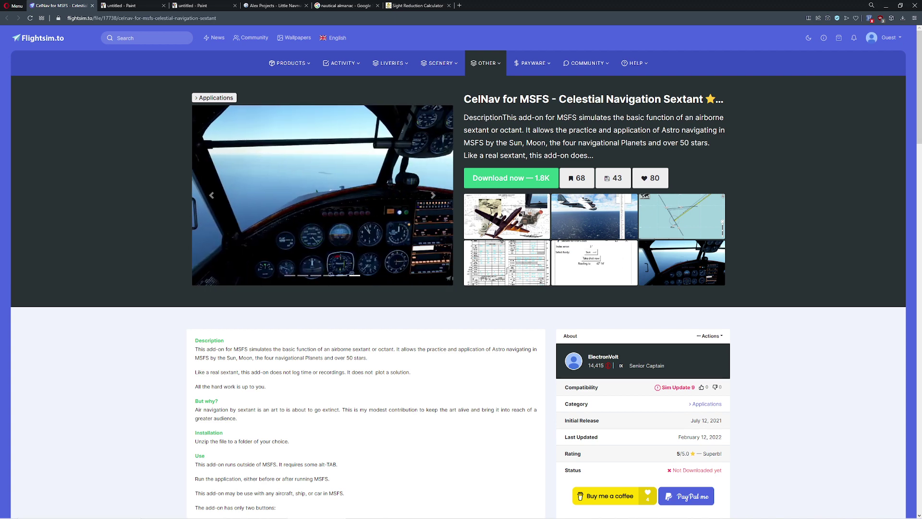
- Examine the enlarged screenshot of the sextant window on the CelNav for MSFS page
mouse_move(531, 63)
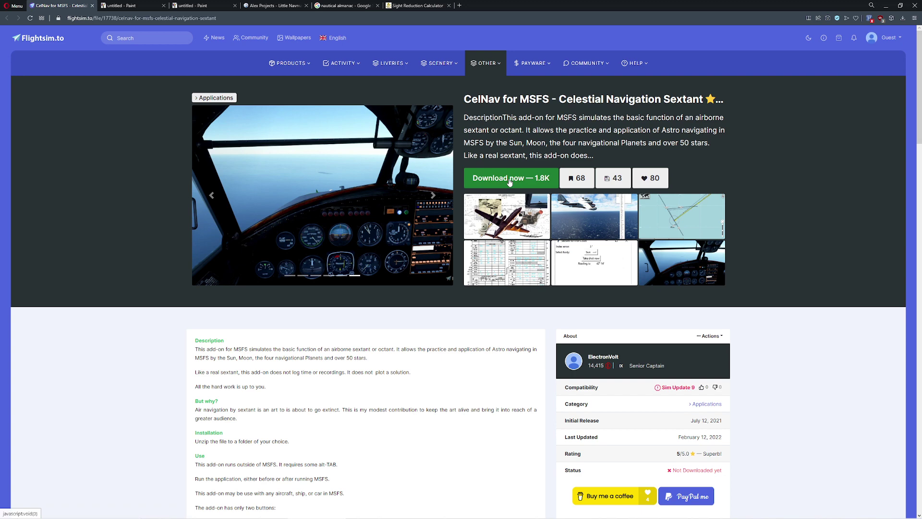
left_click(594, 263)
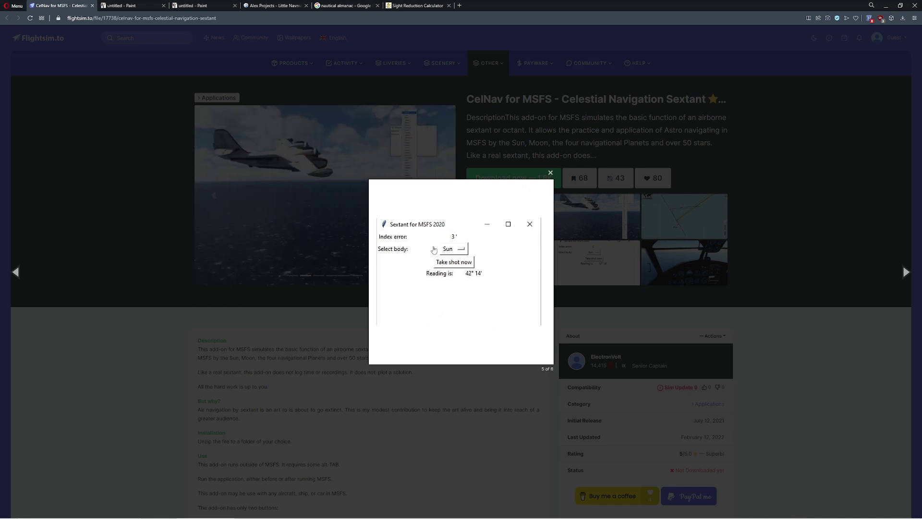
left_click(460, 193)
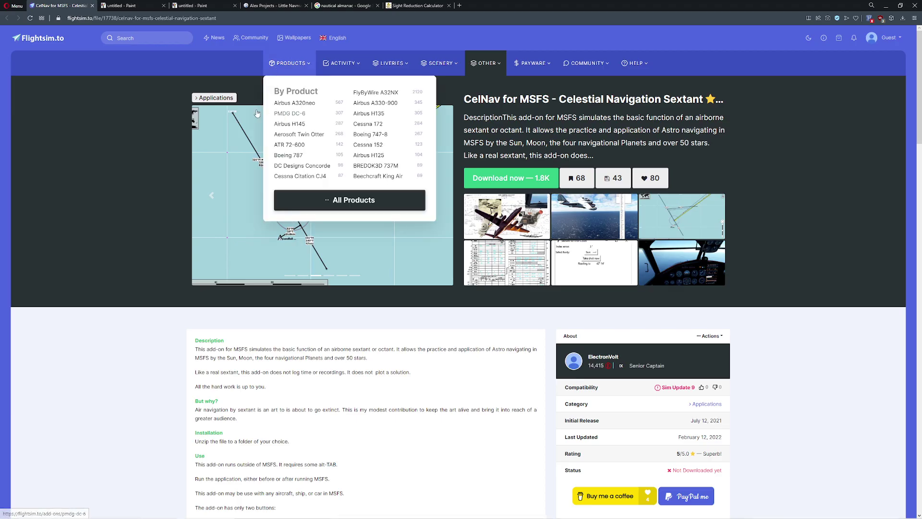
- View the Little Navmap project page, switch to the Little Navmap application and examine the island around Funchal on its map
left_click(264, 7)
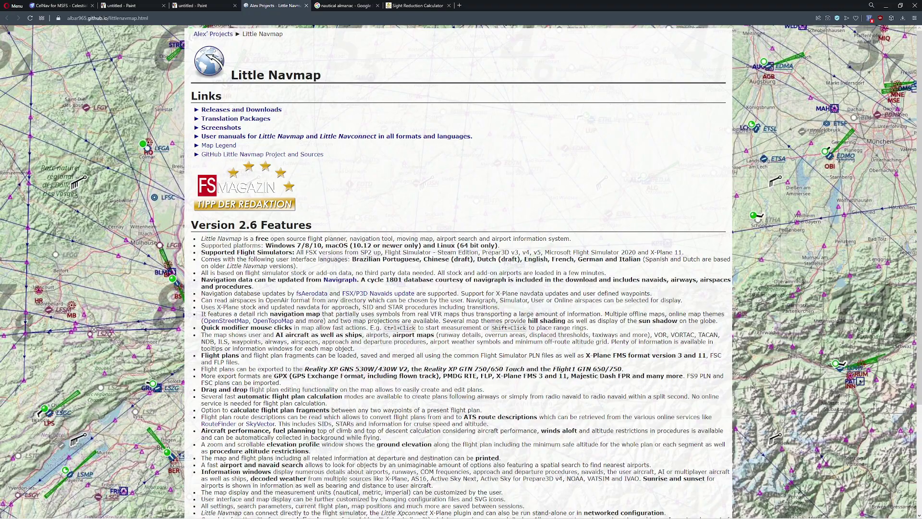
left_click(350, 508)
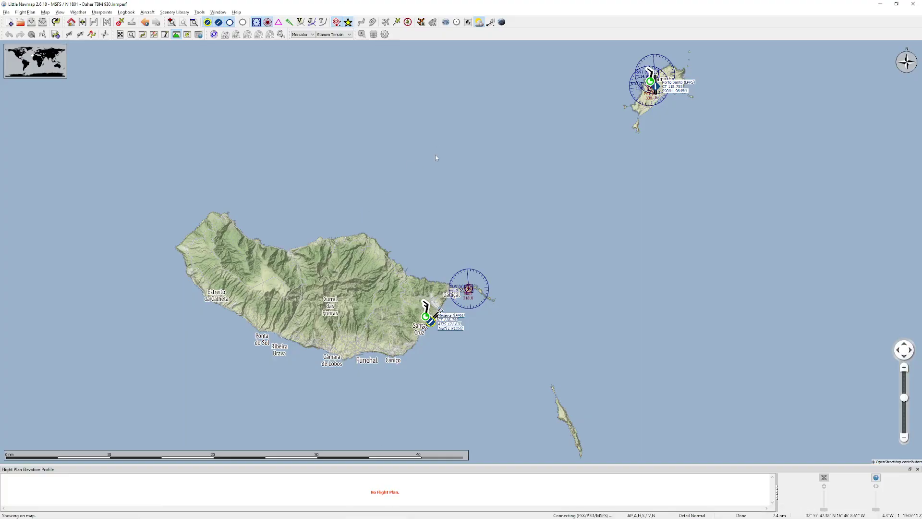
scroll(433, 199, "down", 10)
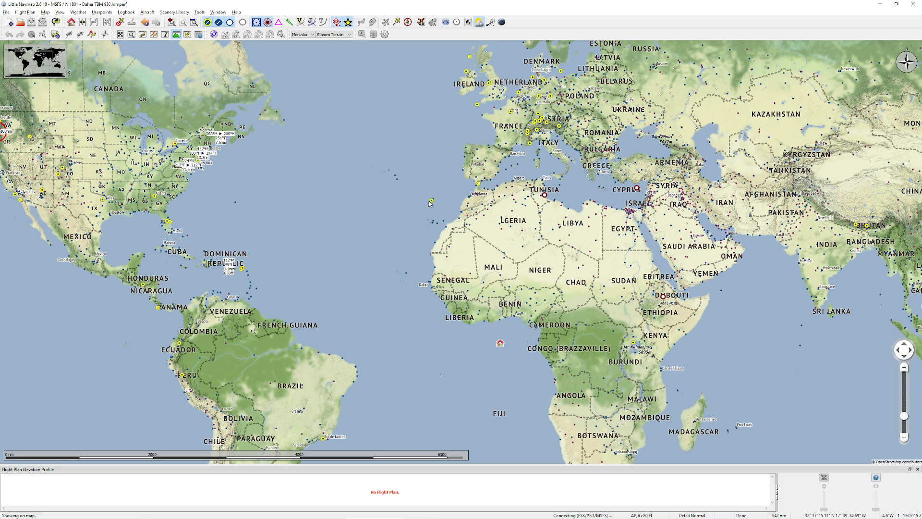
scroll(427, 201, "up", 10)
scroll(433, 201, "up", 4)
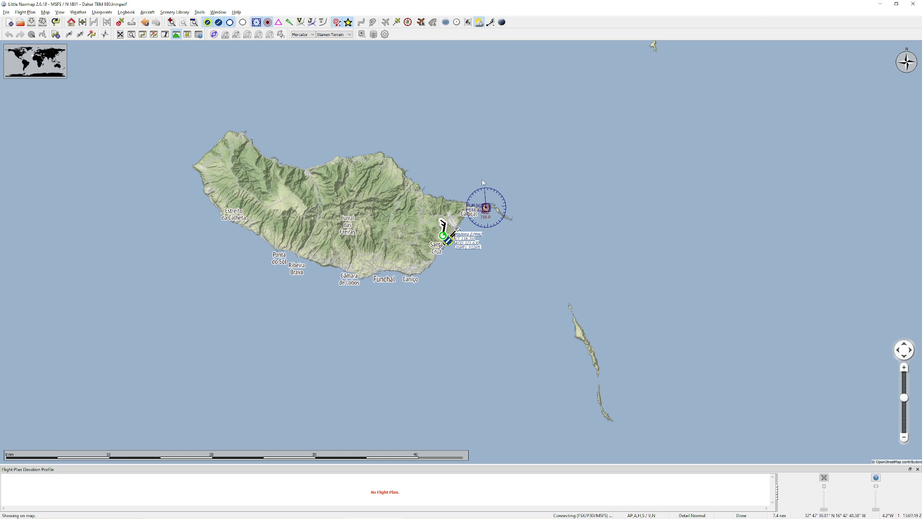
- Place a range ring in the sea off the island's northeast coast and remove it again
left_click(490, 169, "shift")
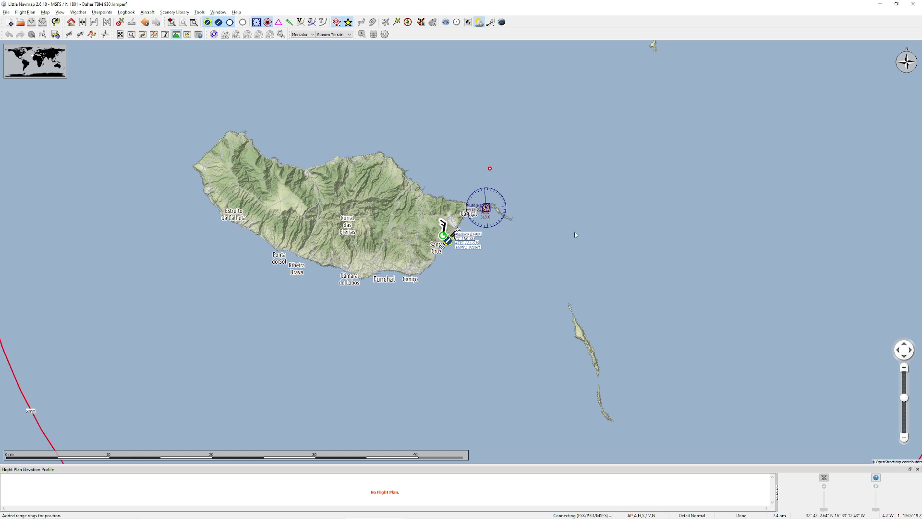
left_click(490, 170, "shift")
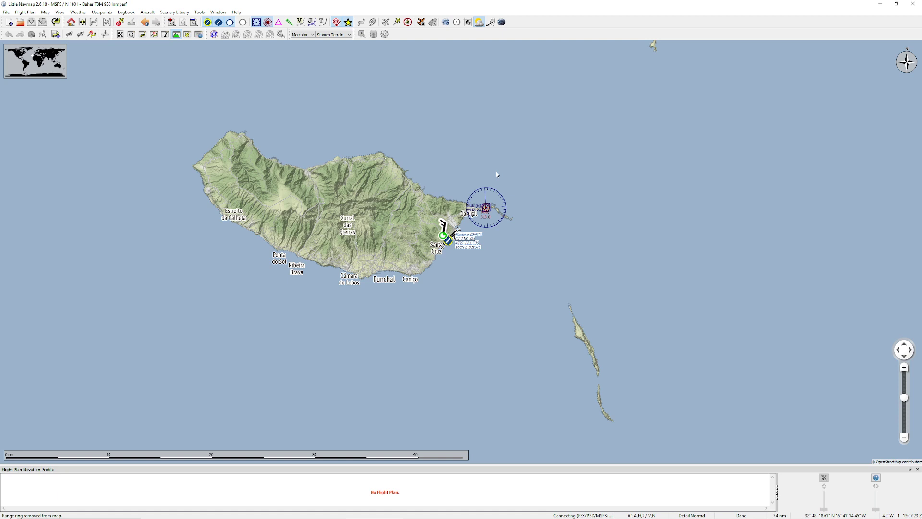
mouse_move(496, 171)
left_mouse_down()
mouse_move(578, 232)
mouse_move(636, 300)
mouse_move(543, 142)
mouse_move(576, 148)
mouse_move(495, 166)
left_mouse_up()
- Examine the options the map offers for a sea position, such as userpoints and flight plan positions
right_click(507, 182)
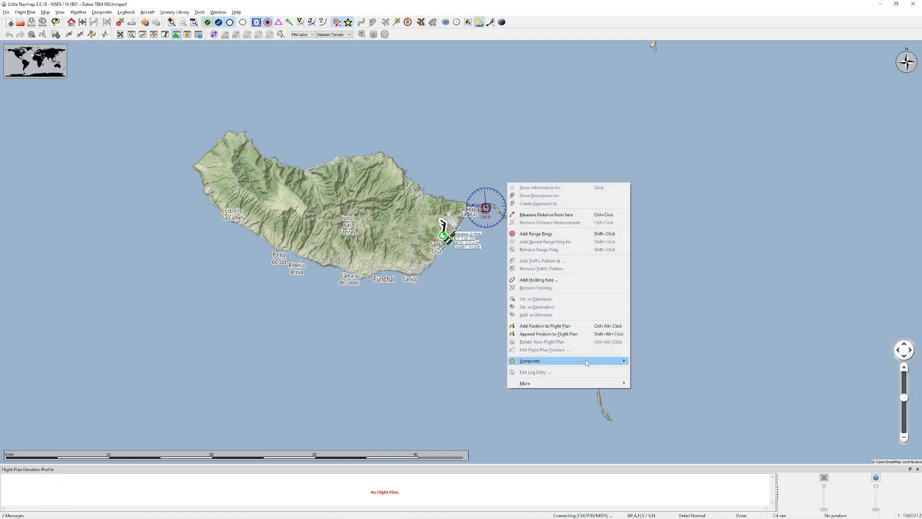
mouse_move(576, 361)
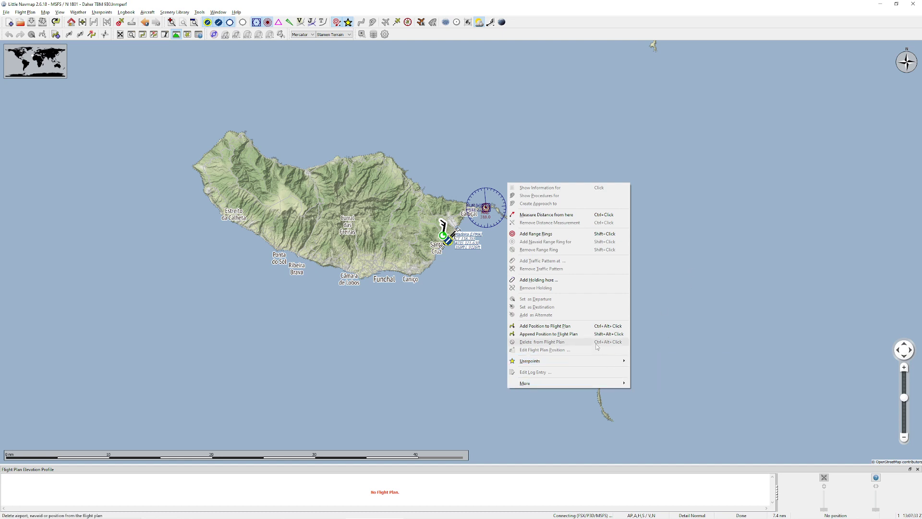
left_click(675, 313)
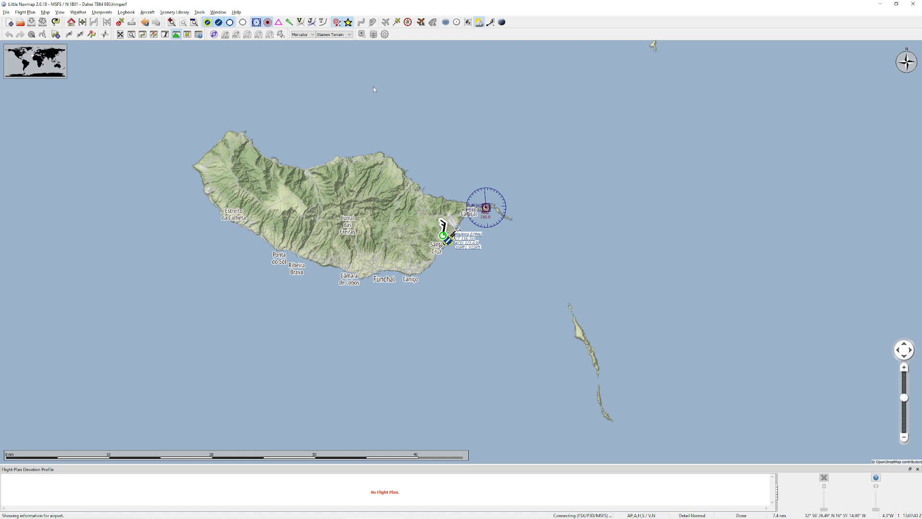
- Switch back to the browser and open The Nautical Almanac website from the nautical almanac search results
key("alt+Tab")
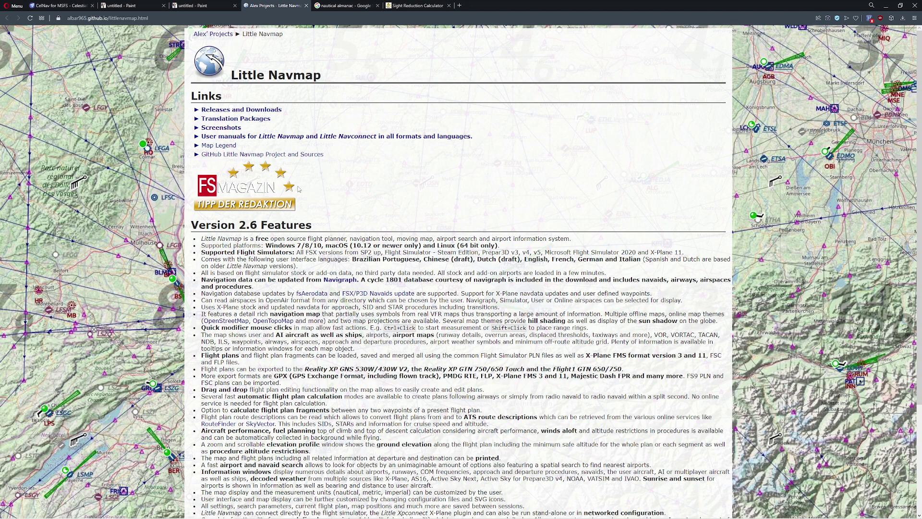
scroll(298, 188, "down", 3)
scroll(351, 180, "up", 3)
left_click(325, 6)
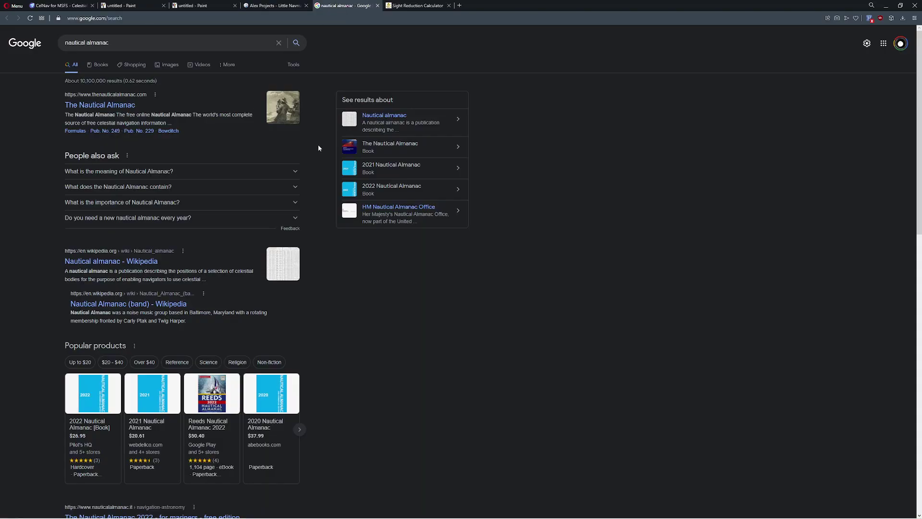
left_click(137, 107)
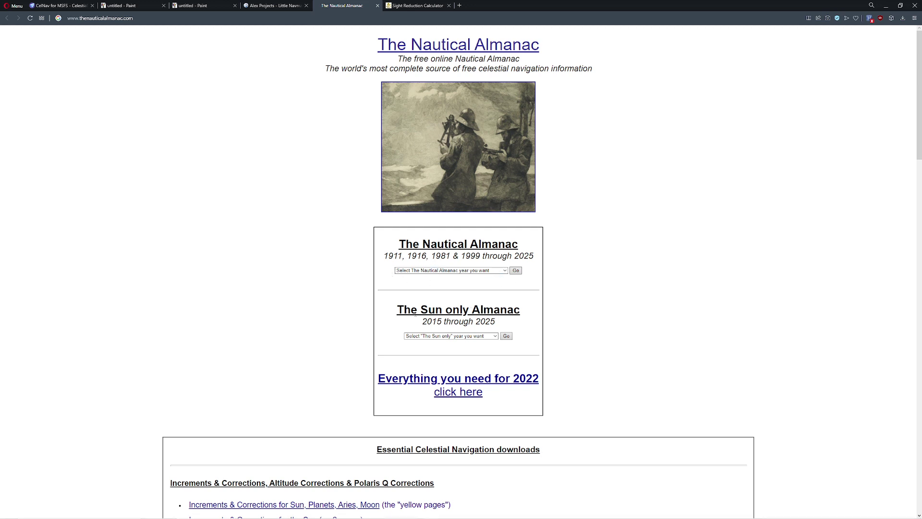
- Open the Sun only almanac for 2022 in the compact version
left_click_drag(421, 309, 535, 318)
left_click(535, 318)
left_click(494, 336)
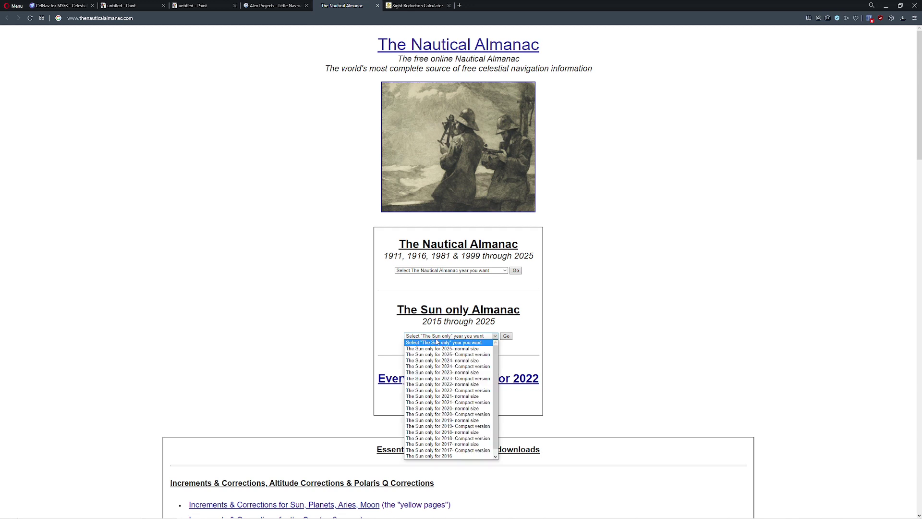
left_click(470, 390)
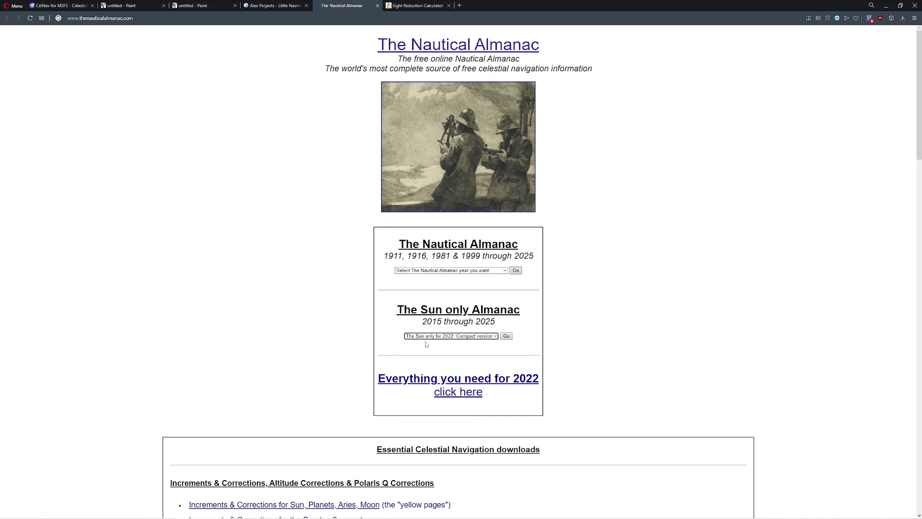
left_click(507, 337)
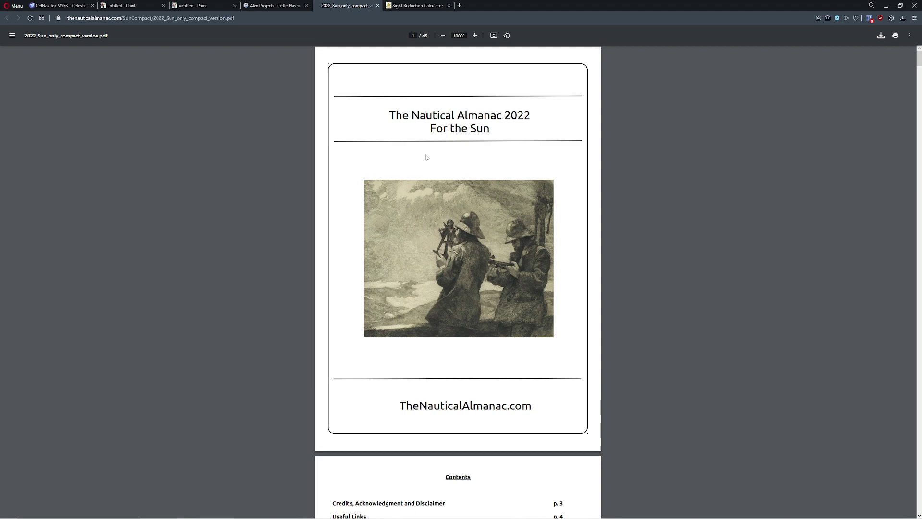
- Show the Sight Reduction Calculator page enlarged to examine its input fields
left_click(396, 6)
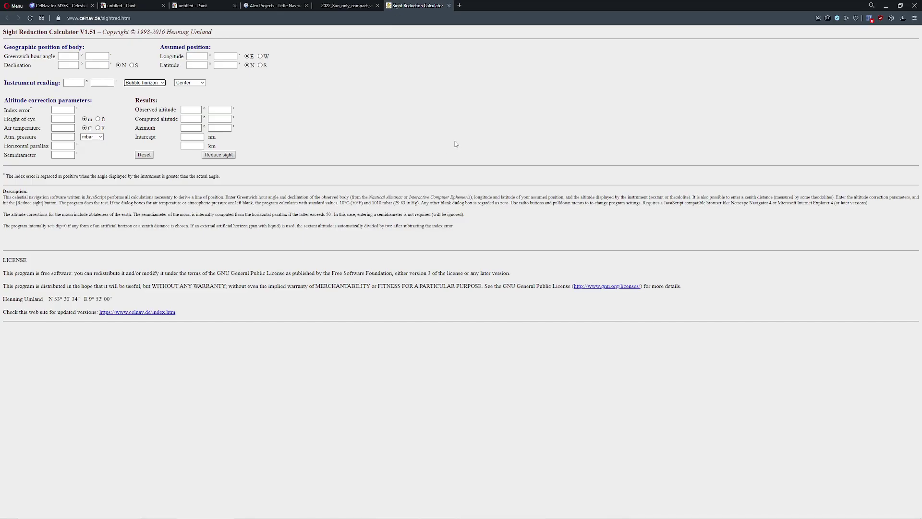
left_click(342, 106)
scroll(367, 147, "up", 3, "ctrl")
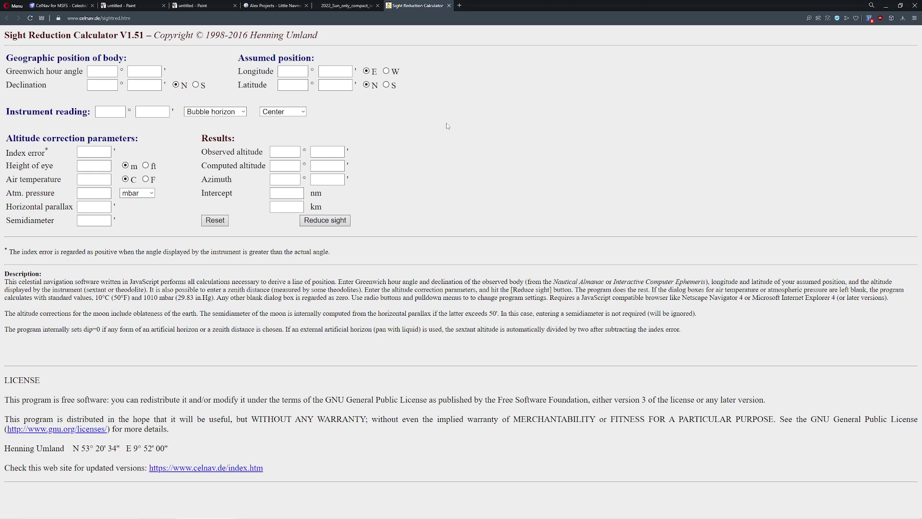
- Examine the enlarged Celestial Precomputation form picture on the CelNav add-on page
left_click(62, 6)
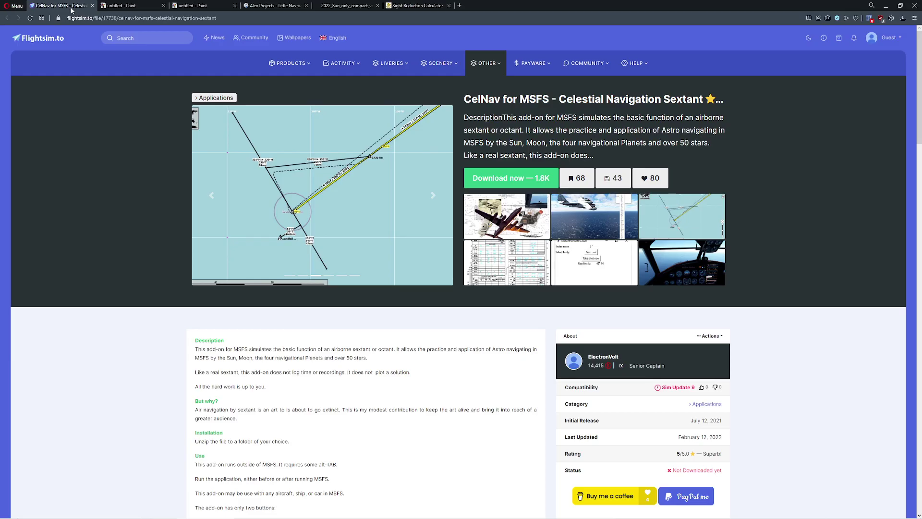
left_click(529, 272)
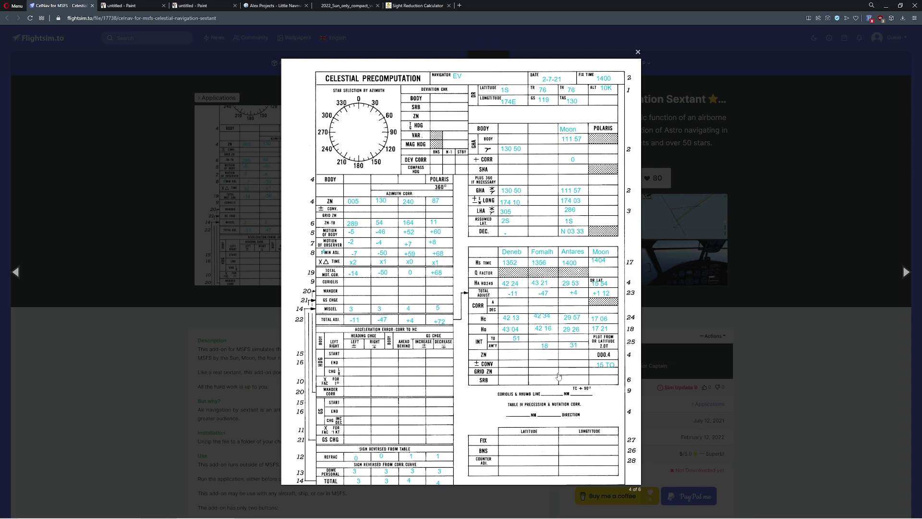
left_click(638, 52)
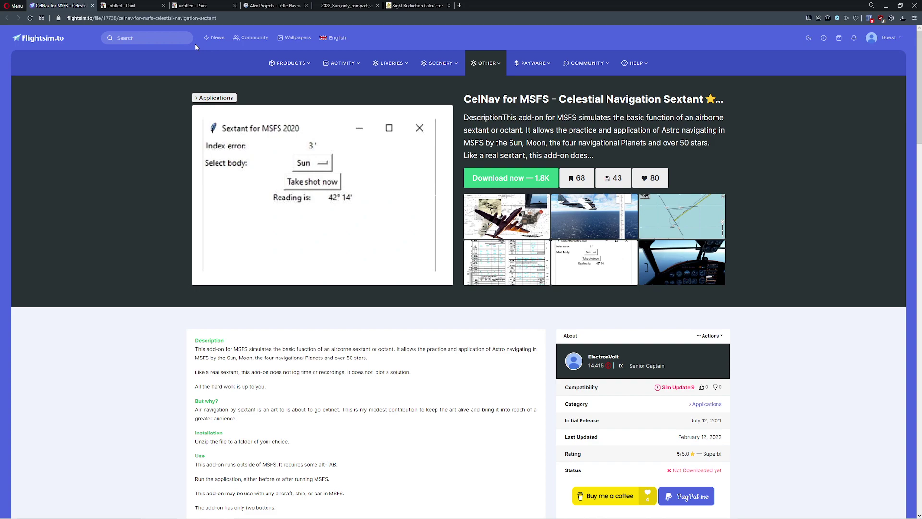
- In the room sketch, draw a sight line from the figure's head to the ceiling lamp and a horizontal line from the head
left_click(134, 6)
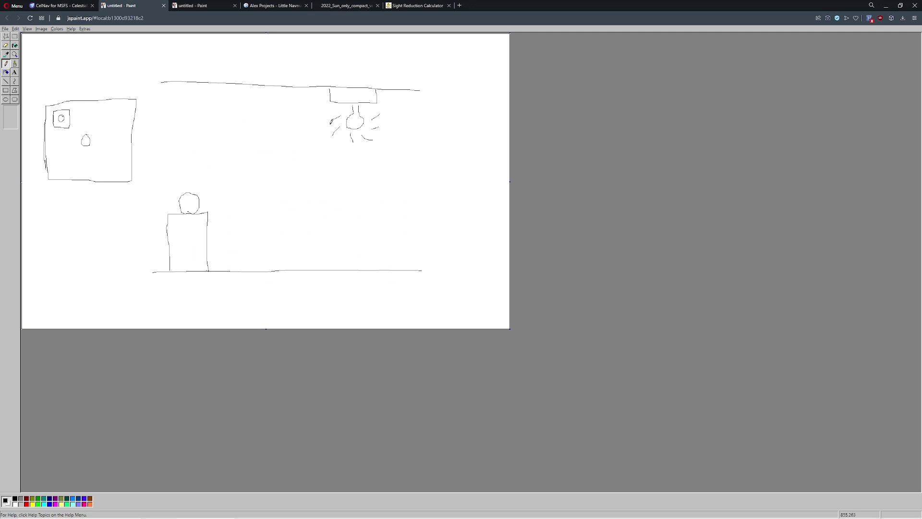
left_click_drag(335, 94, 334, 99)
left_click_drag(377, 116, 380, 113)
left_click_drag(196, 202, 346, 126)
left_click_drag(197, 202, 365, 197)
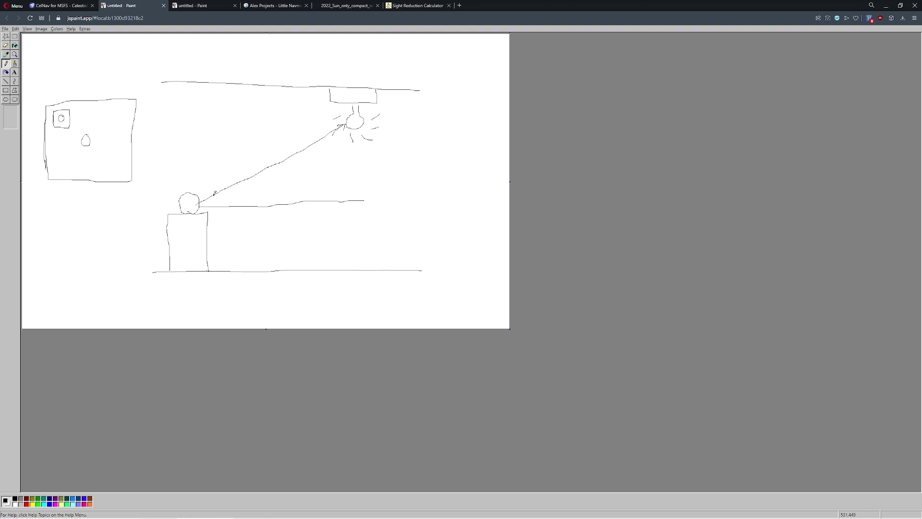
- Mark the angle between the sight line and the horizontal as 30° and write the subtraction 30 − 29 = 1 beside the sketch
mouse_move(214, 194)
left_mouse_down()
mouse_move(219, 208)
mouse_move(240, 196)
left_mouse_up()
left_click_drag(243, 194, 244, 195)
left_click_drag(228, 194, 230, 198)
mouse_move(434, 199)
left_mouse_down()
mouse_move(435, 210)
mouse_move(448, 202)
mouse_move(435, 218)
mouse_move(449, 217)
mouse_move(451, 237)
left_mouse_up()
left_click(455, 233)
- In the small square plan sketch, draw a dashed circle around the central oval and an arrow to it from the boxed circle, marking its angle
mouse_move(85, 143)
left_mouse_down()
mouse_move(60, 116)
mouse_move(85, 141)
left_mouse_up()
left_click_drag(85, 113, 88, 112)
left_click_drag(91, 112, 94, 111)
left_click_drag(97, 112, 101, 113)
mouse_move(104, 114)
left_mouse_down()
mouse_move(112, 163)
mouse_move(94, 170)
mouse_move(72, 168)
mouse_move(57, 150)
mouse_move(58, 127)
left_mouse_up()
mouse_move(85, 144)
left_mouse_down()
mouse_move(94, 134)
mouse_move(67, 118)
mouse_move(85, 142)
mouse_move(71, 128)
mouse_move(89, 120)
mouse_move(75, 124)
mouse_move(83, 140)
left_mouse_up()
left_click(435, 6)
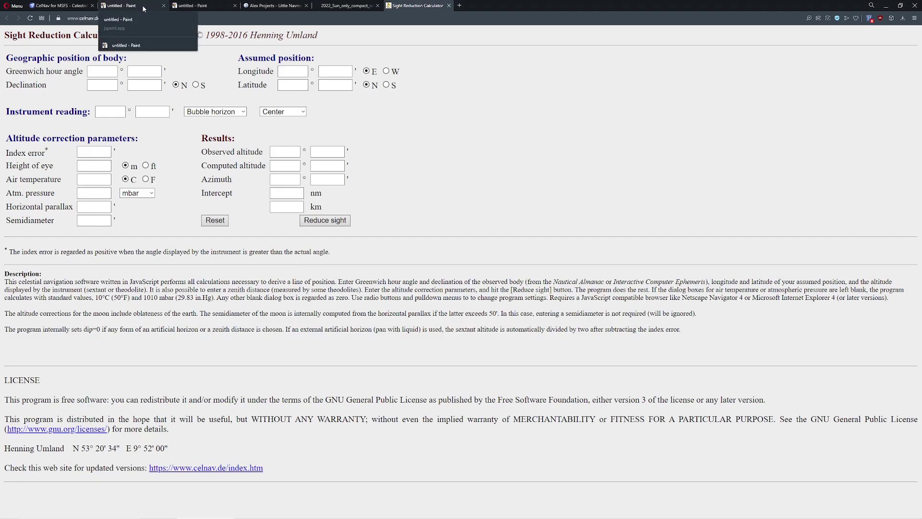
left_click(143, 8)
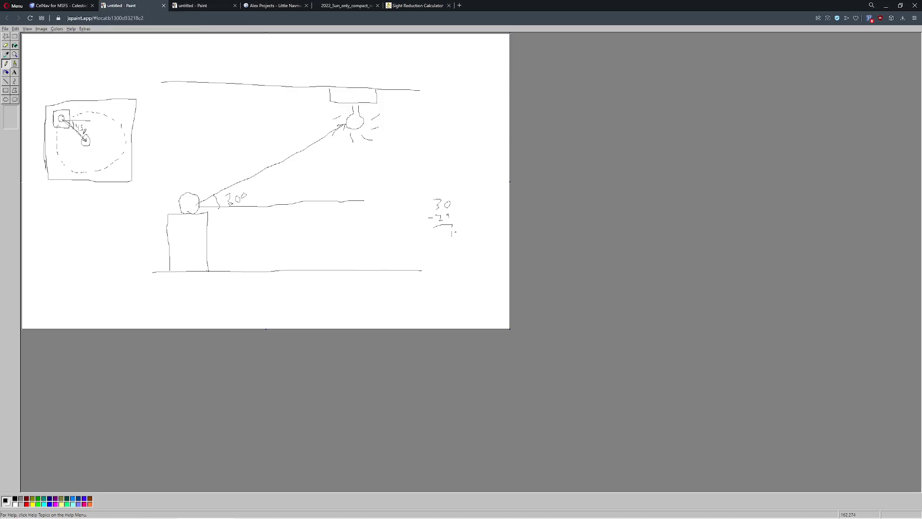
left_click_drag(76, 126, 70, 130)
- In the second, blank Paint drawing, outline a large rounded shape, sketch a small sun inside it and draw a dashed circle around the sun
left_click(196, 7)
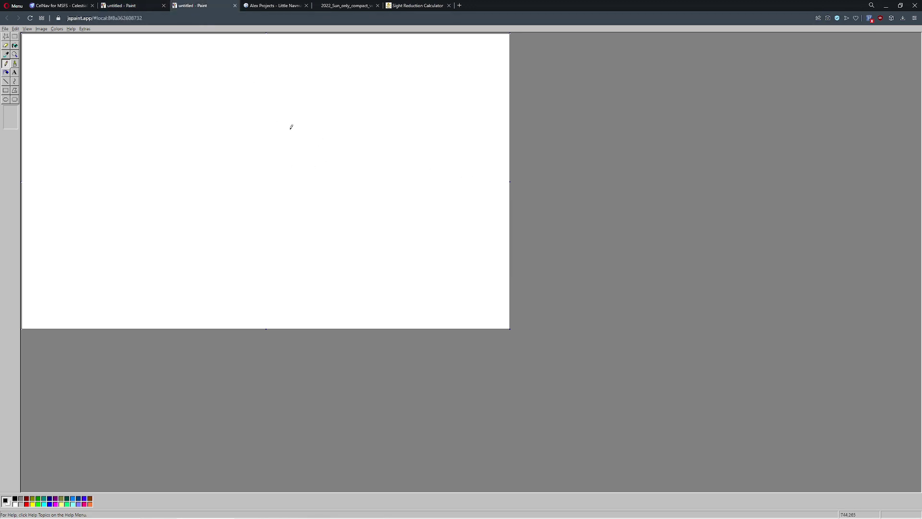
mouse_move(276, 77)
left_mouse_down()
mouse_move(152, 177)
mouse_move(317, 284)
mouse_move(386, 183)
mouse_move(305, 83)
mouse_move(236, 78)
left_mouse_up()
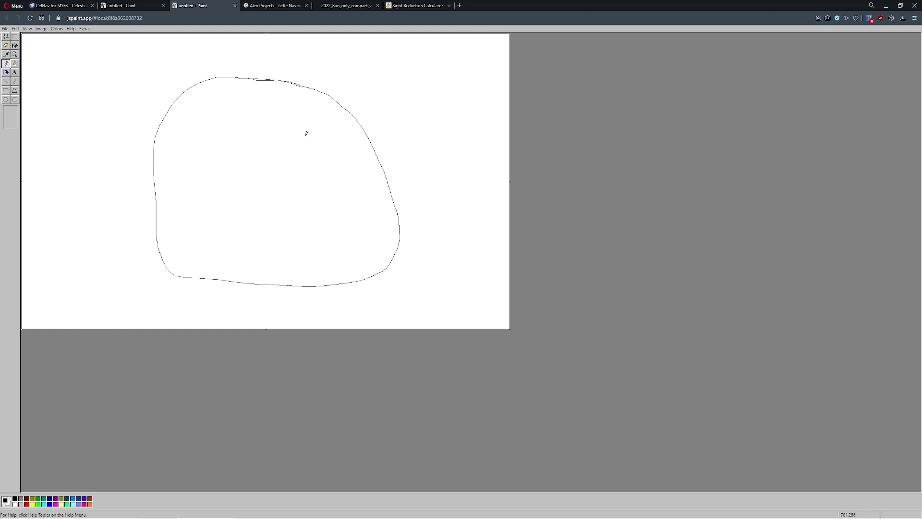
left_click_drag(306, 132, 311, 130)
mouse_move(312, 137)
left_mouse_down()
mouse_move(298, 152)
mouse_move(291, 146)
left_mouse_up()
left_click_drag(247, 186, 247, 192)
mouse_move(250, 99)
left_mouse_down()
mouse_move(296, 75)
mouse_move(371, 91)
mouse_move(387, 153)
mouse_move(344, 195)
left_mouse_up()
- Sketch an upright pole standing on a ground line beside the large shape and label it 22
left_click_drag(457, 76, 461, 72)
mouse_move(441, 122)
left_mouse_down()
mouse_move(484, 118)
mouse_move(464, 102)
mouse_move(462, 70)
mouse_move(477, 99)
mouse_move(488, 96)
left_mouse_up()
left_click_drag(486, 85, 483, 90)
- From the mark on the dashed circle, draw one arrow towards the sun and one straight up, with an angle arc between them
left_click_drag(250, 189, 288, 162)
mouse_move(251, 189)
left_mouse_down()
mouse_move(250, 147)
mouse_move(249, 155)
left_mouse_up()
left_click_drag(257, 187, 259, 190)
left_click_drag(259, 108, 301, 133)
- Start a new drawing and sketch three long arrows crossing near one point, two of them starting at small circles
left_click(4, 28)
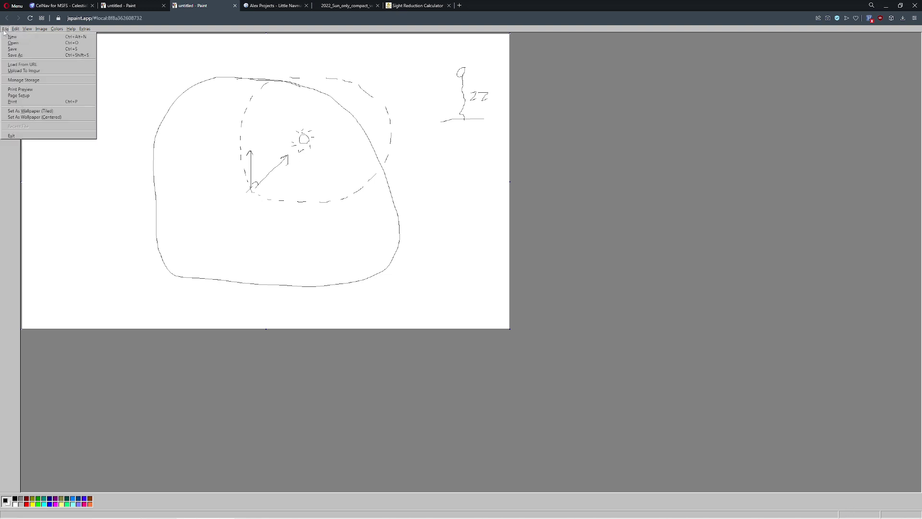
left_click(5, 36)
left_click(462, 288)
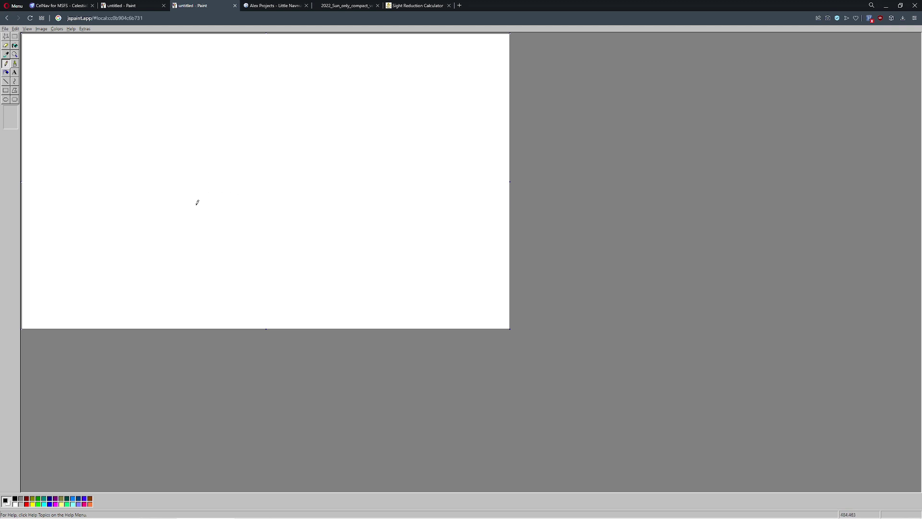
mouse_move(149, 282)
left_mouse_down()
mouse_move(372, 66)
mouse_move(372, 78)
left_mouse_up()
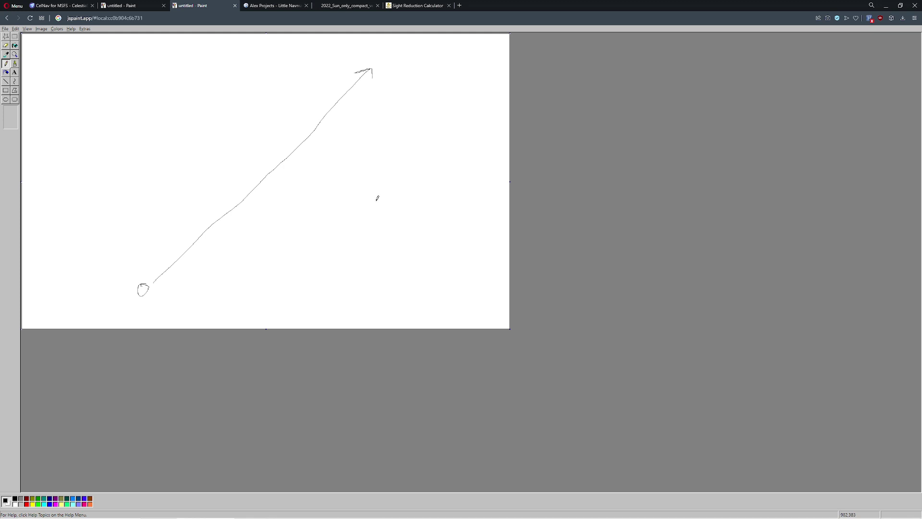
mouse_move(405, 241)
left_mouse_down()
mouse_move(402, 249)
mouse_move(366, 221)
mouse_move(191, 65)
mouse_move(202, 78)
mouse_move(219, 73)
left_mouse_up()
mouse_move(307, 298)
left_mouse_down()
mouse_move(288, 204)
mouse_move(284, 41)
mouse_move(290, 49)
left_mouse_up()
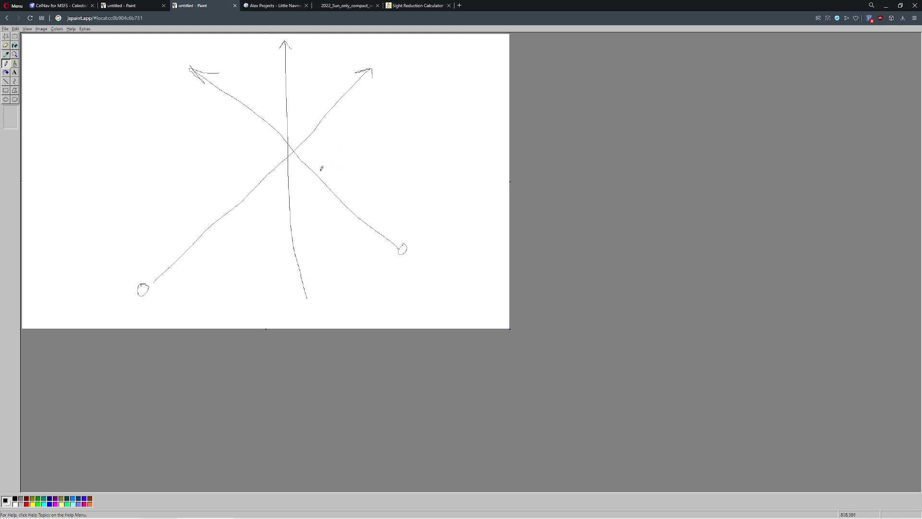
left_click_drag(291, 146, 290, 152)
- Review the CelNav add-on, Little Navmap, 2022 Sun almanac and Sight Reduction Calculator pages in turn
left_click(59, 6)
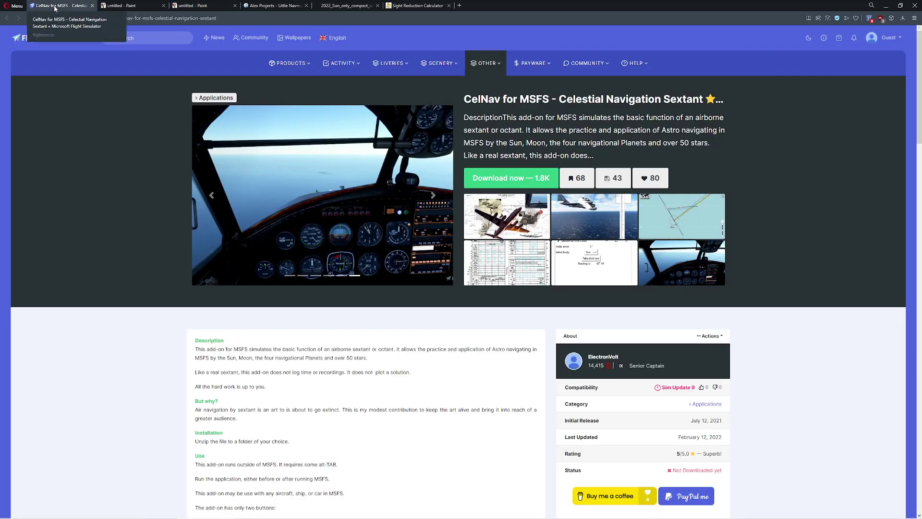
left_click(273, 5)
left_click(346, 6)
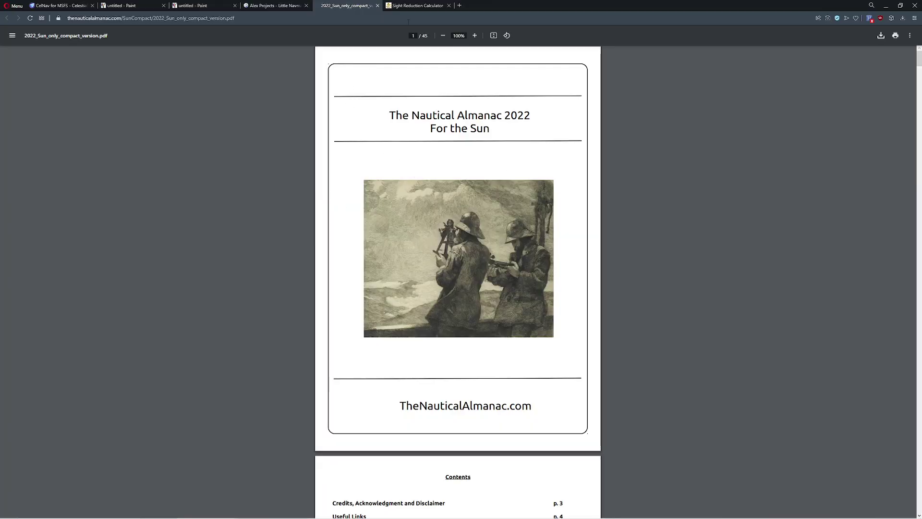
left_click(417, 5)
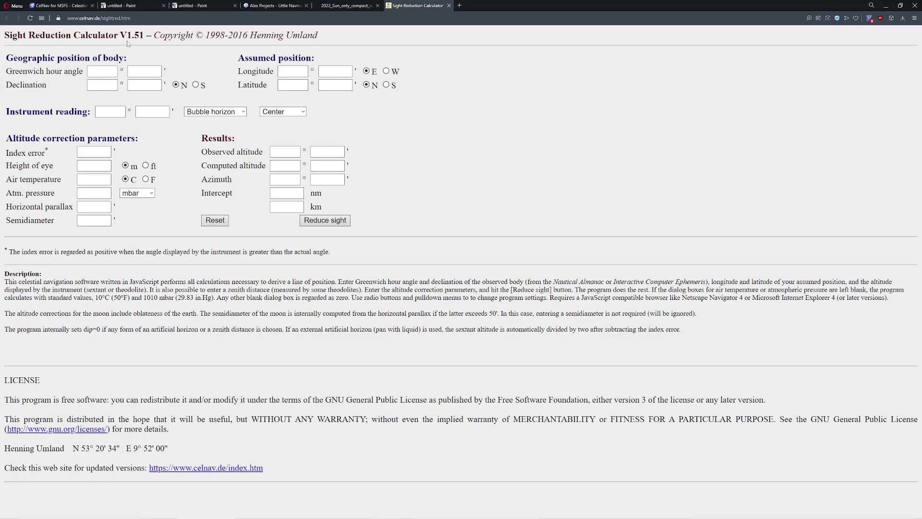